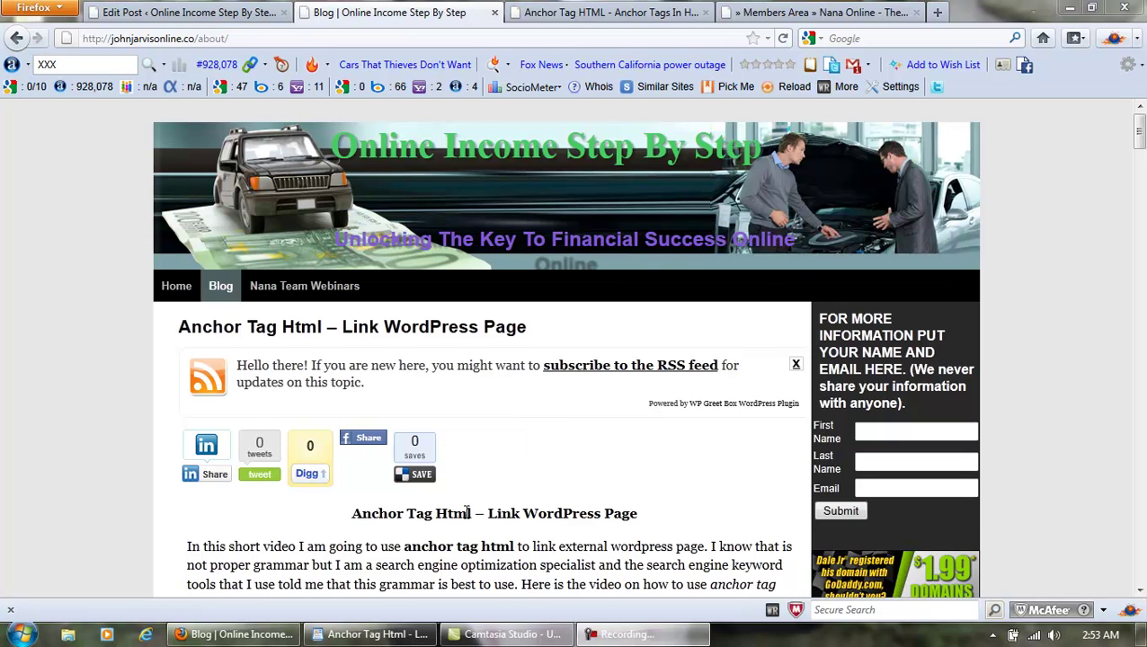
Highlight 'Anchor Tag Html' and 'Link WordPress Page' in the heading, glancing at the other post
{"action": "left_click_drag", "start_coordinate": [474, 513], "coordinate": [354, 519]}
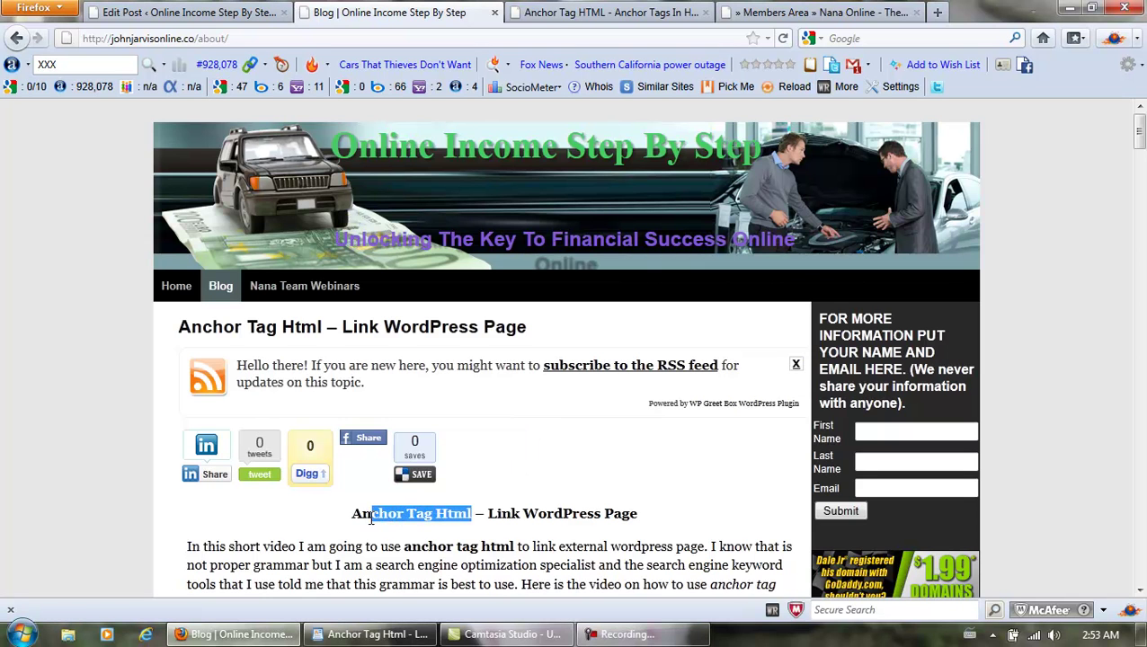
{"action": "left_click_drag", "start_coordinate": [640, 514], "coordinate": [504, 515]}
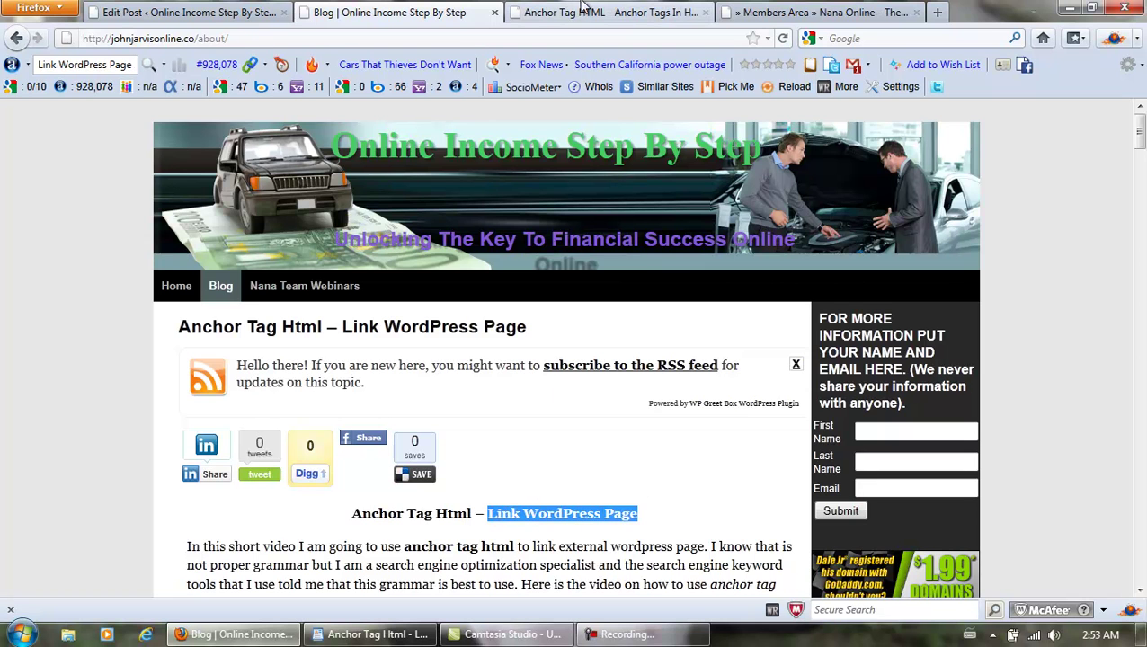
{"action": "left_click", "coordinate": [580, 13]}
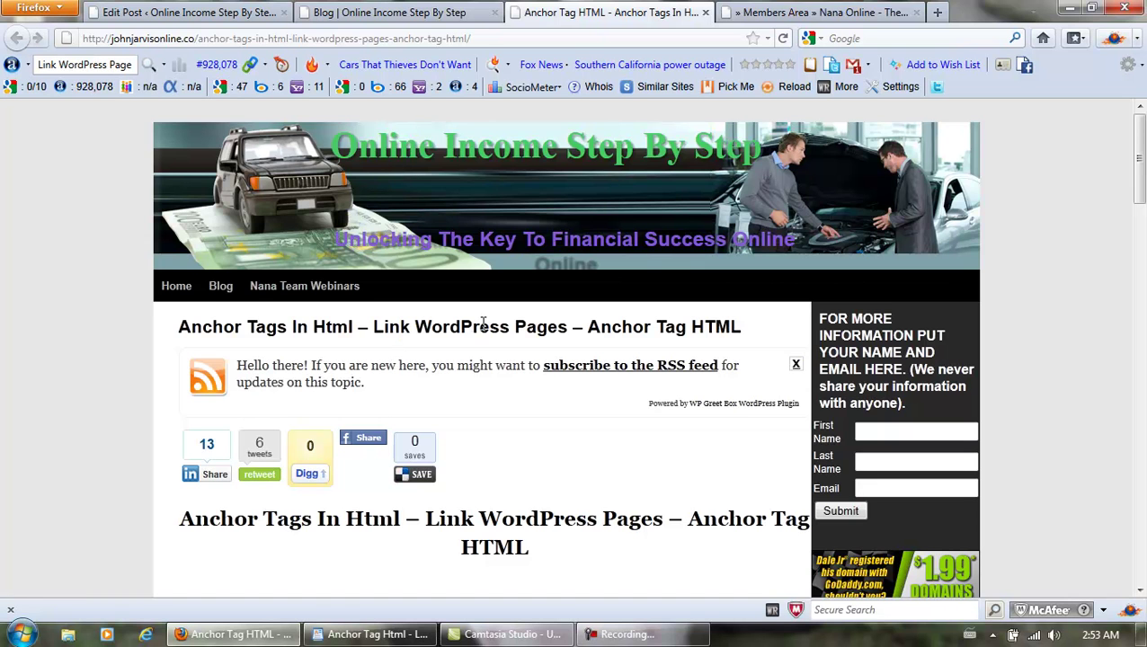
{"action": "left_click", "coordinate": [419, 13]}
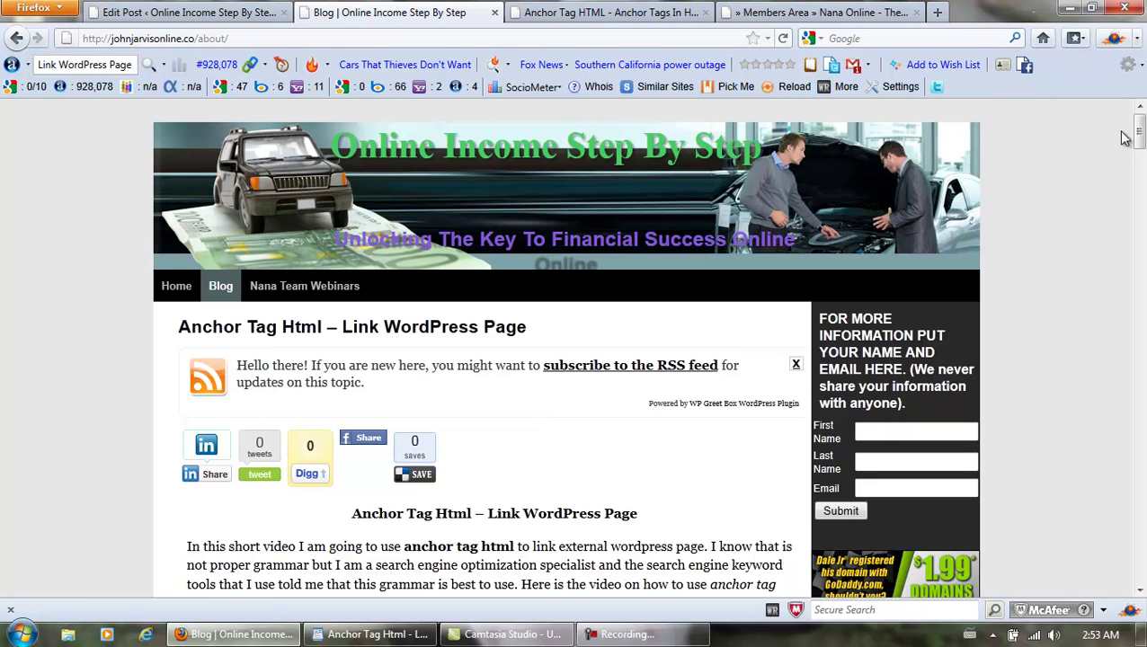
Select the XXX video placeholder in the Link WordPress Page post
{"action": "left_click_drag", "start_coordinate": [1138, 133], "coordinate": [1138, 157]}
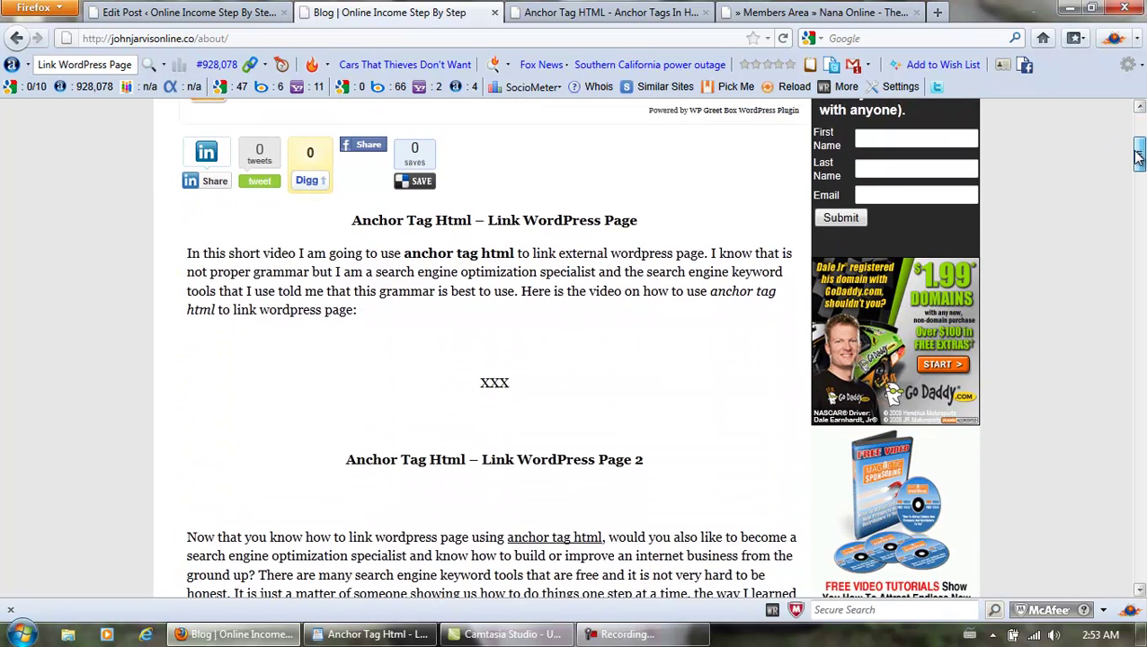
{"action": "left_click_drag", "start_coordinate": [519, 385], "coordinate": [477, 391]}
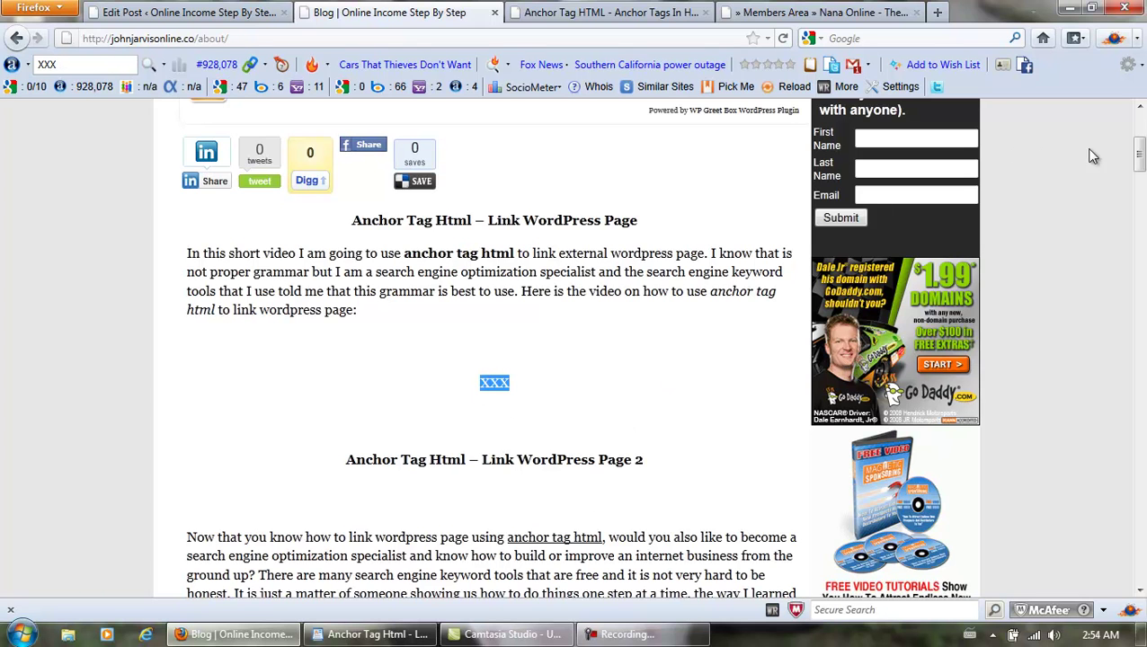
{"action": "left_click_drag", "start_coordinate": [1138, 154], "coordinate": [1141, 133]}
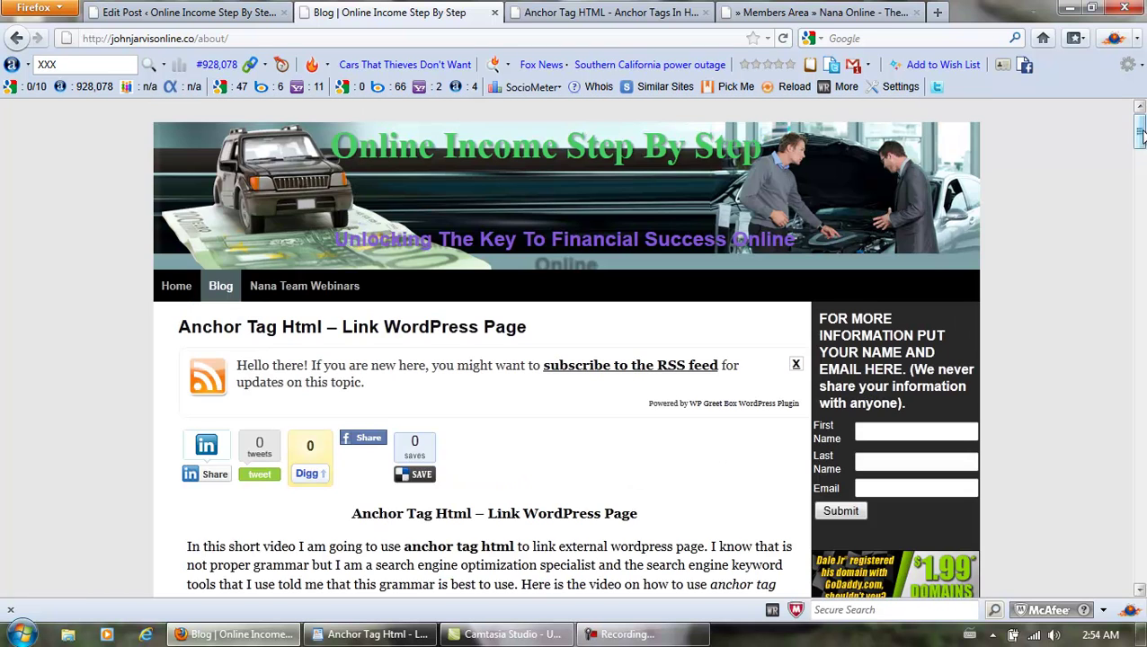
Copy the Anchor Tags In Html post URL from the address bar, then return to the Blog tab
{"action": "left_click", "coordinate": [600, 14]}
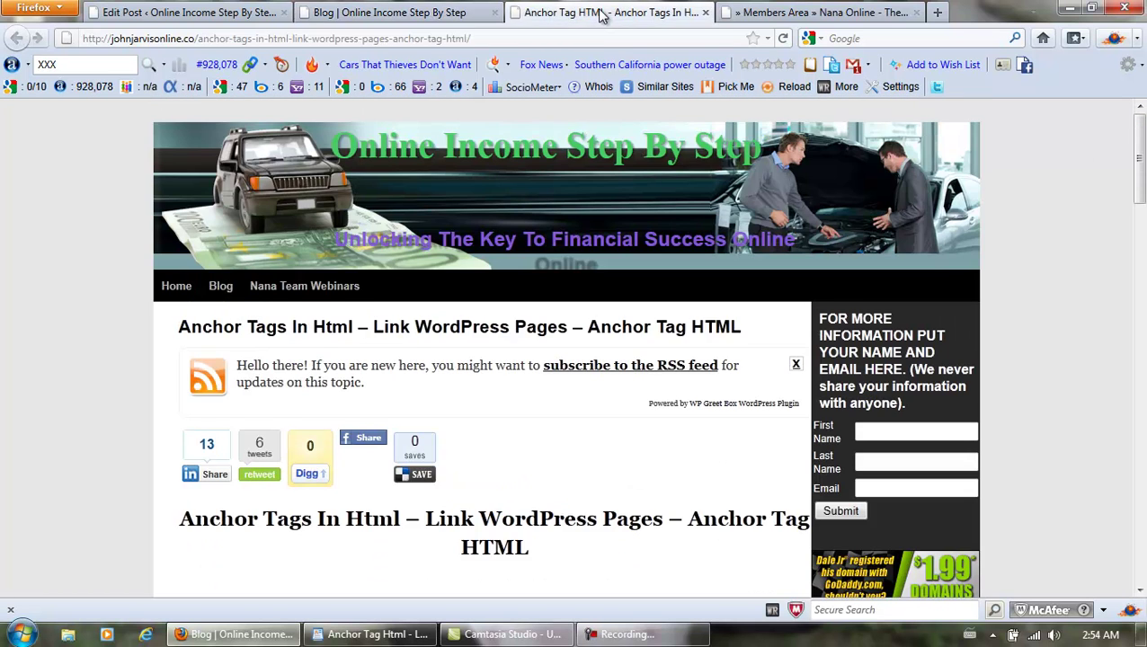
{"action": "left_click", "coordinate": [481, 39]}
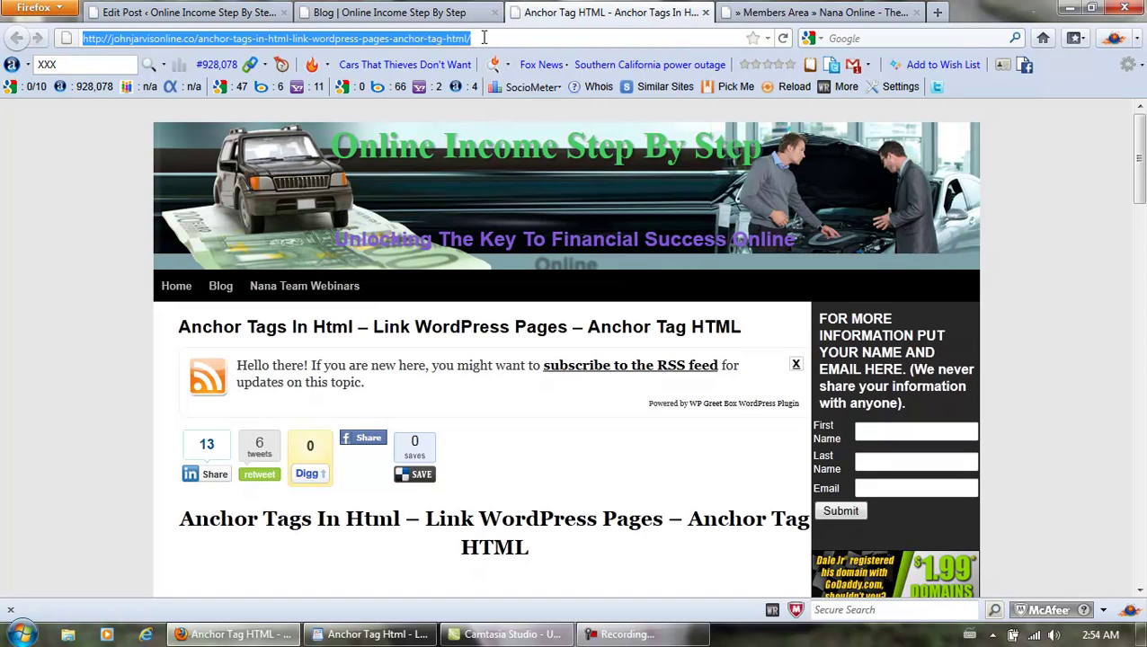
{"action": "right_click", "coordinate": [483, 38]}
{"action": "left_click", "coordinate": [521, 92]}
{"action": "left_click", "coordinate": [436, 16]}
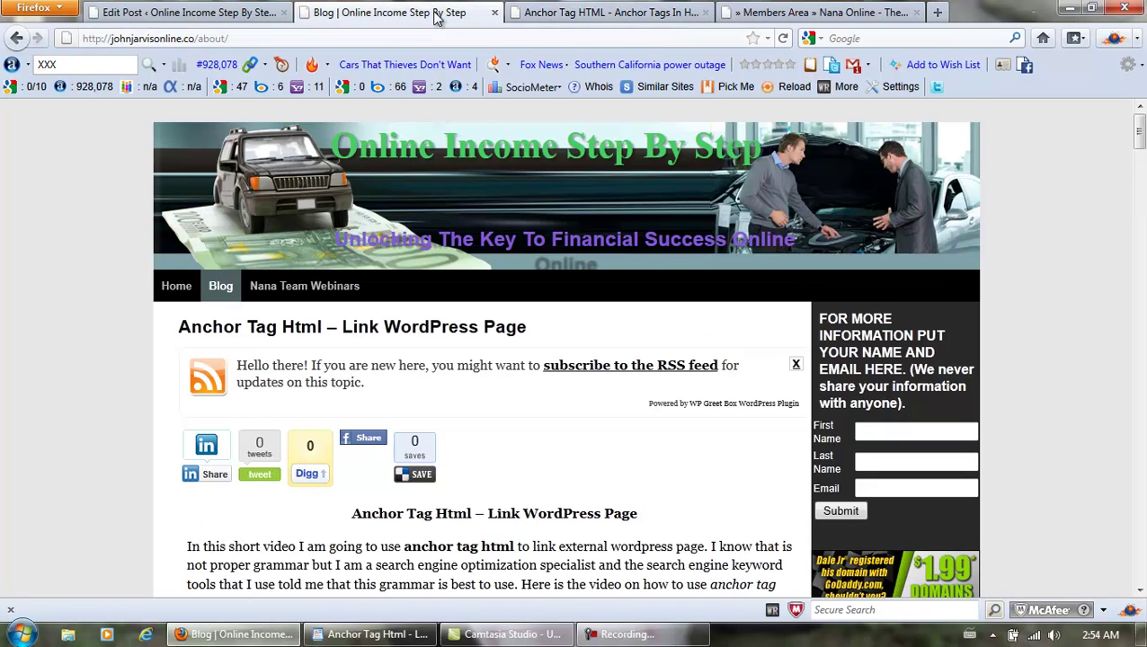
In the Edit Post tab, italicize 'anchor tag html' in the first paragraph and start a link
{"action": "left_click", "coordinate": [228, 15]}
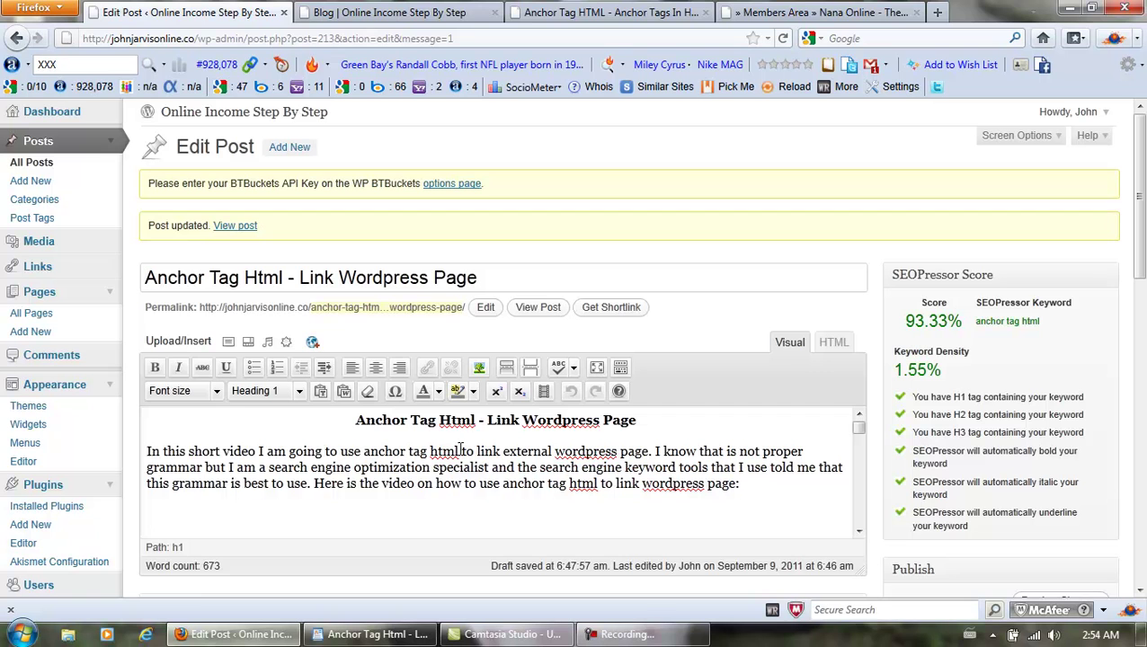
{"action": "left_click_drag", "start_coordinate": [461, 450], "coordinate": [393, 452]}
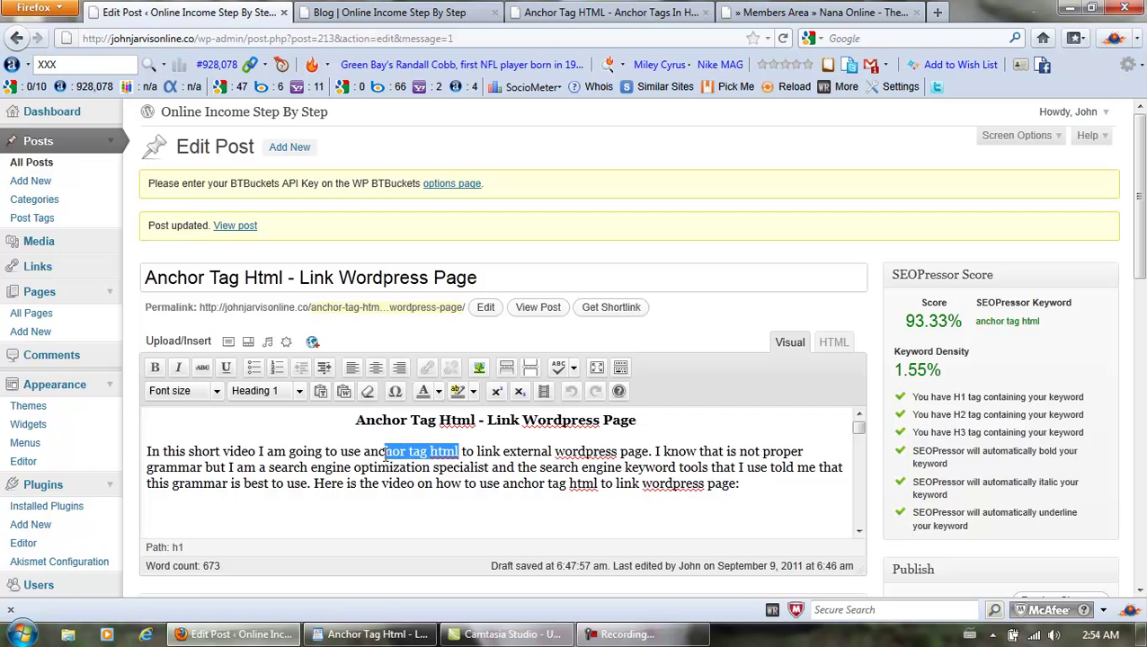
{"action": "left_click", "coordinate": [181, 371]}
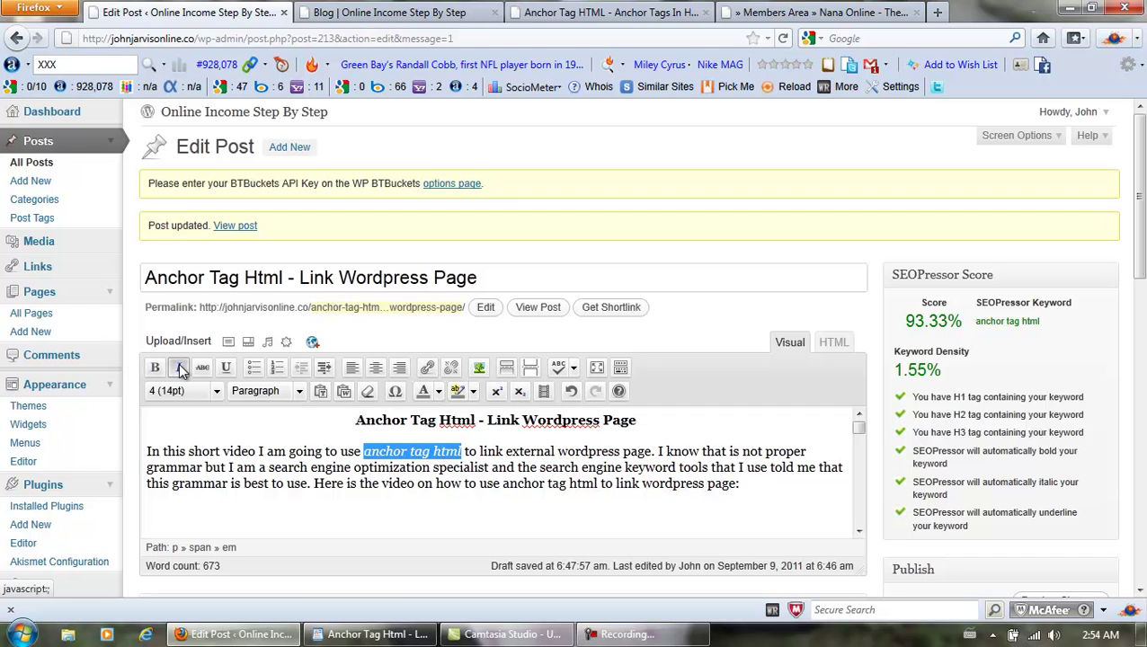
{"action": "left_click", "coordinate": [429, 370]}
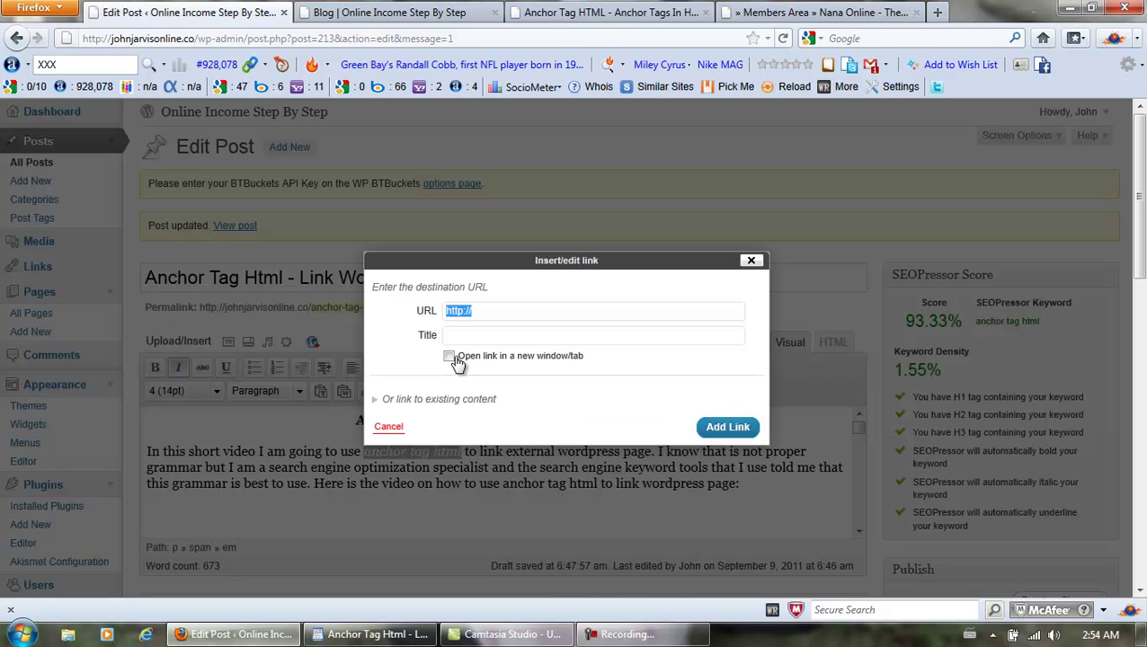
Link the phrase to the pasted Anchor Tags In Html URL, titled 'Anchor Tag HTML', opening in new tab
{"action": "right_click", "coordinate": [466, 313]}
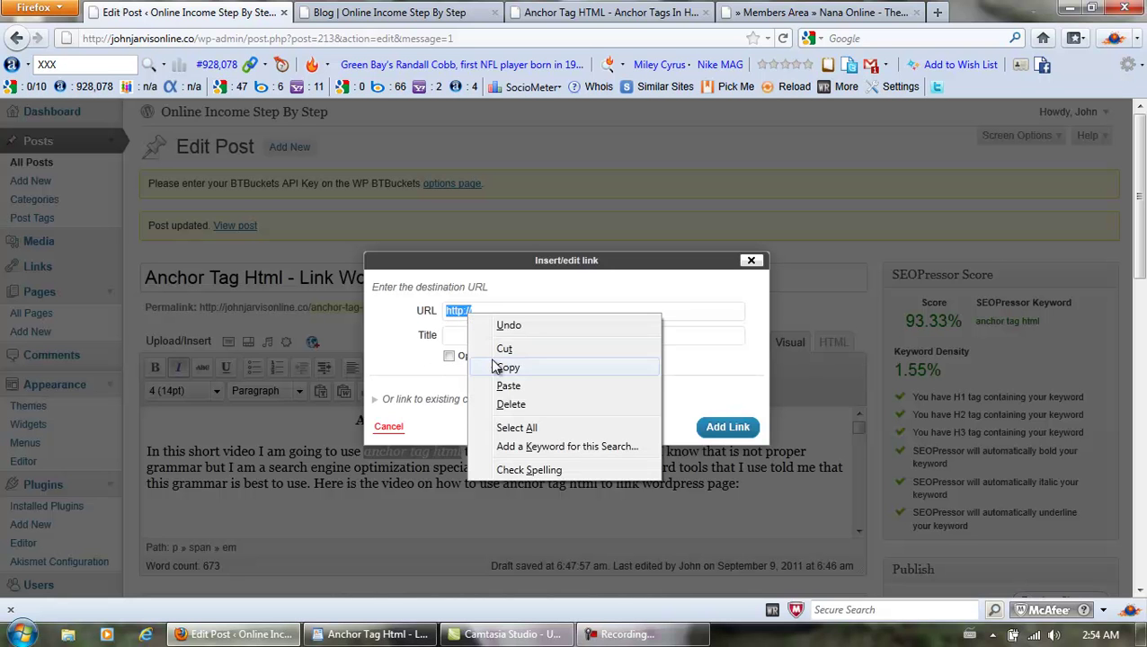
{"action": "left_click", "coordinate": [509, 387]}
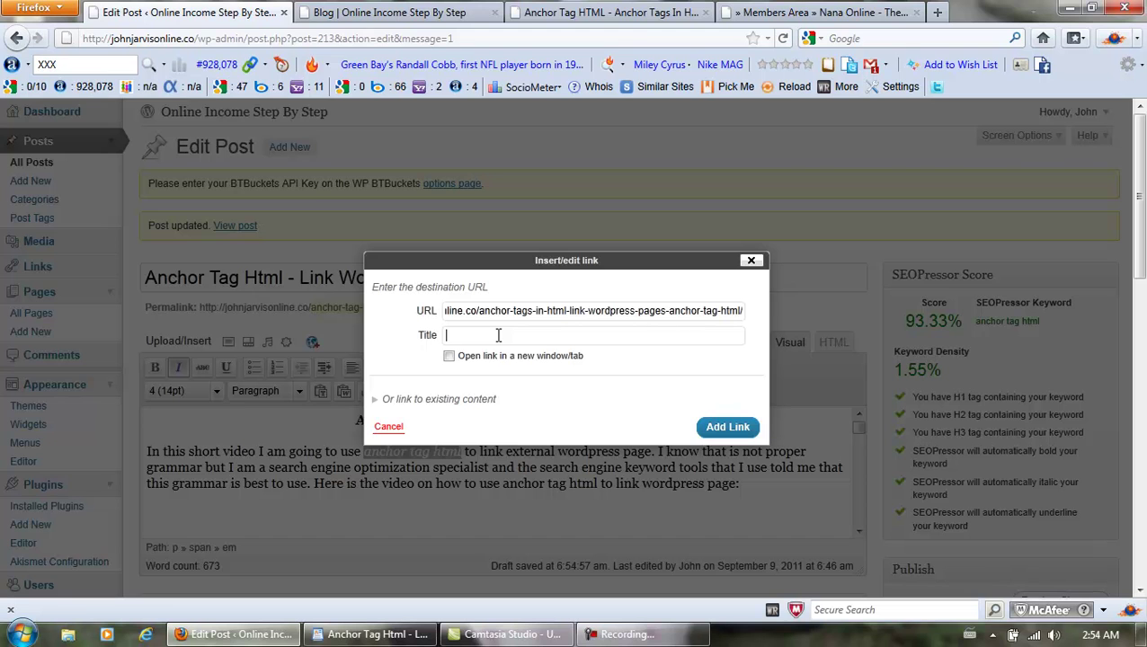
{"action": "left_click", "coordinate": [498, 336]}
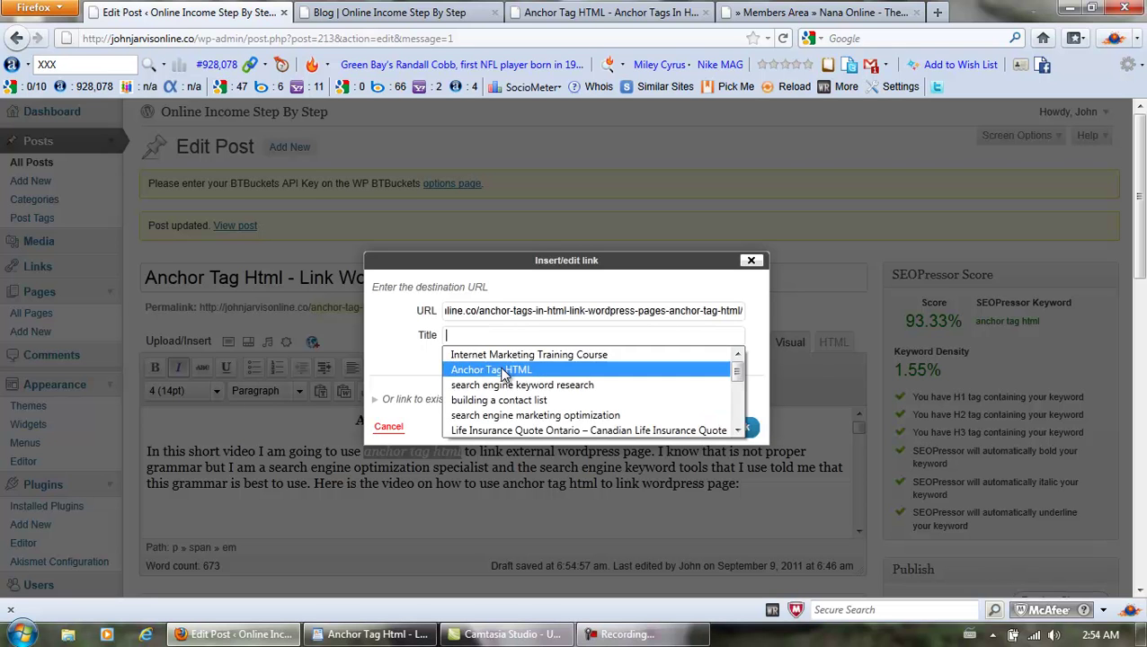
{"action": "left_click", "coordinate": [503, 370]}
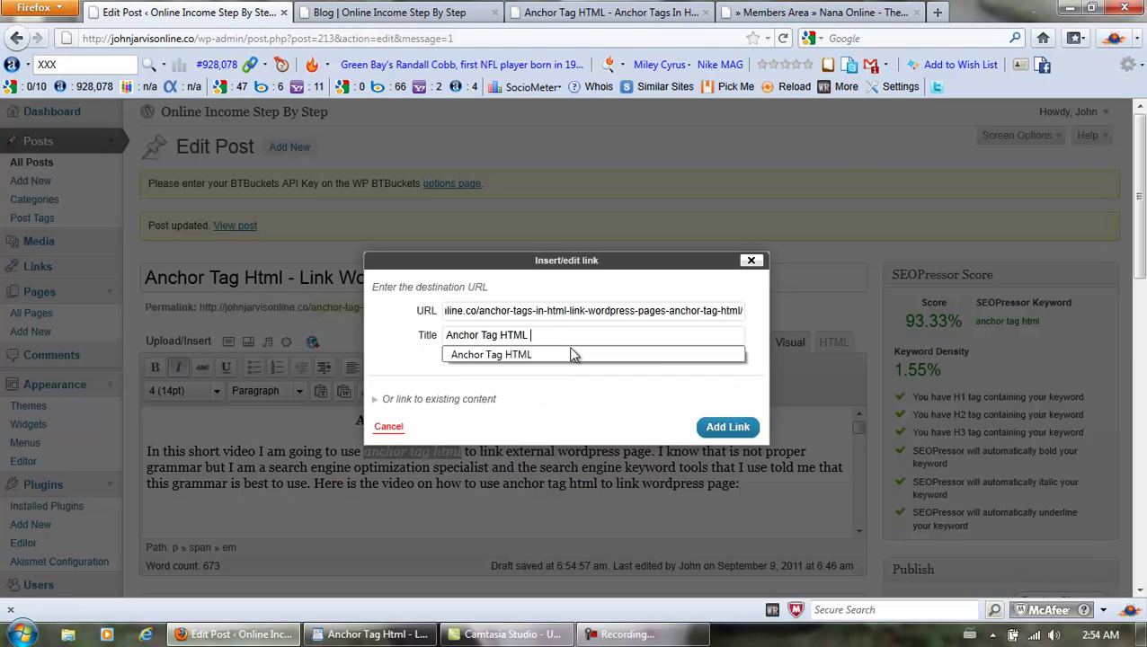
{"action": "type", "text": "- Link Wordpress Page"}
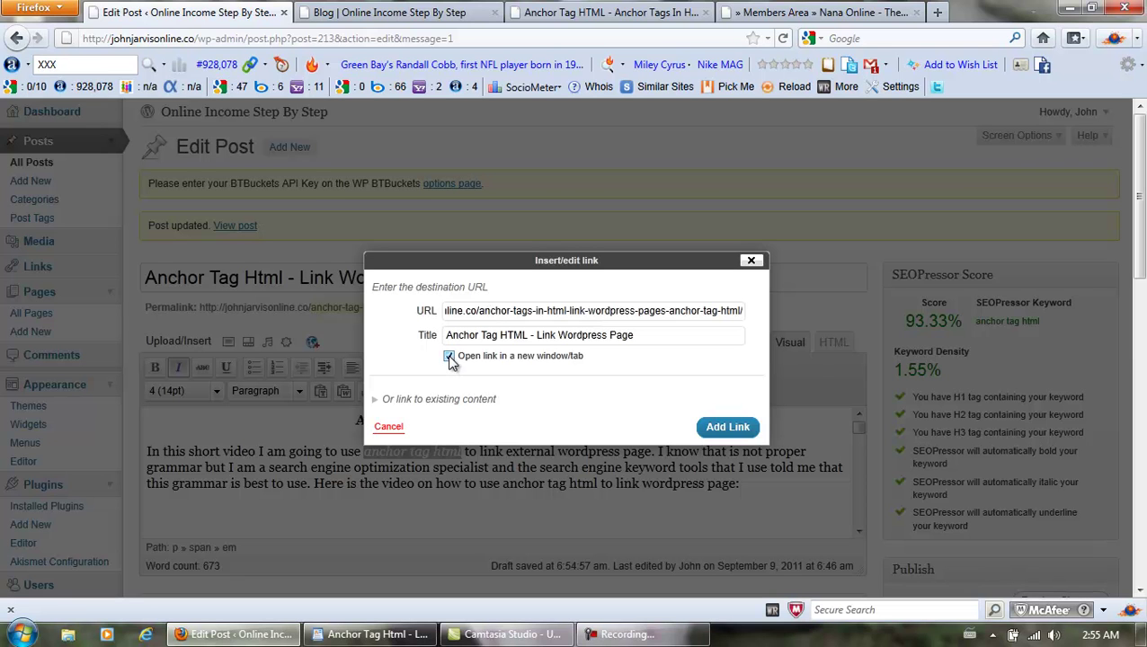
{"action": "left_click", "coordinate": [716, 429]}
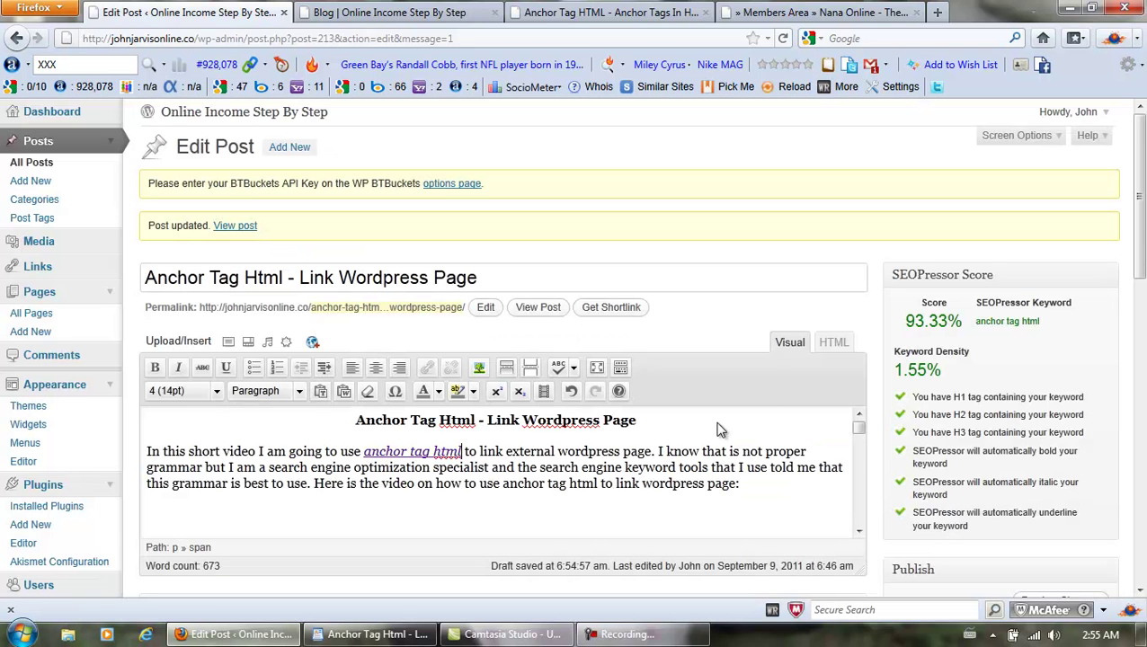
Update the post and confirm the SEO score now reads 93.33%
{"action": "left_click_drag", "start_coordinate": [1137, 191], "coordinate": [1136, 300]}
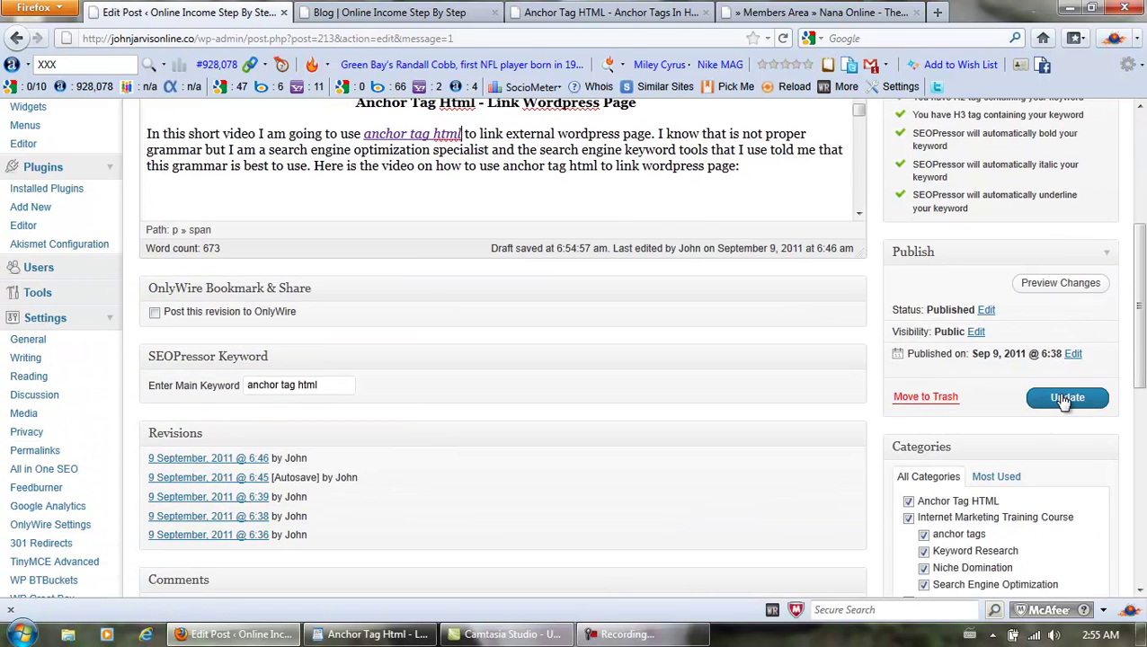
{"action": "left_click", "coordinate": [1065, 400]}
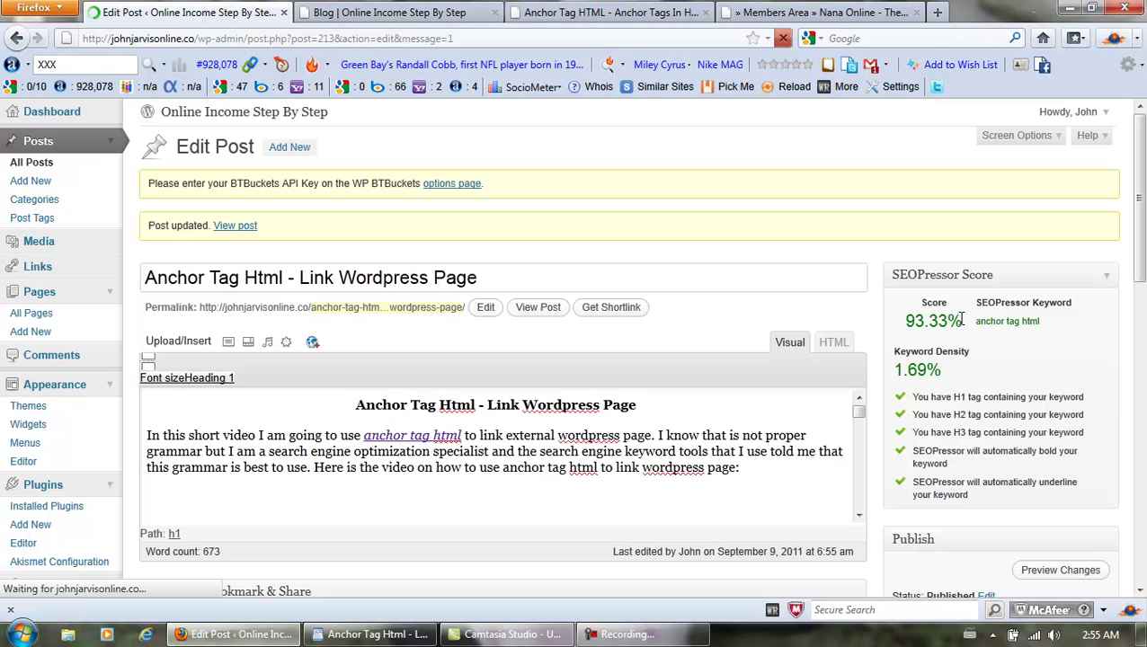
{"action": "left_click_drag", "start_coordinate": [963, 321], "coordinate": [902, 330]}
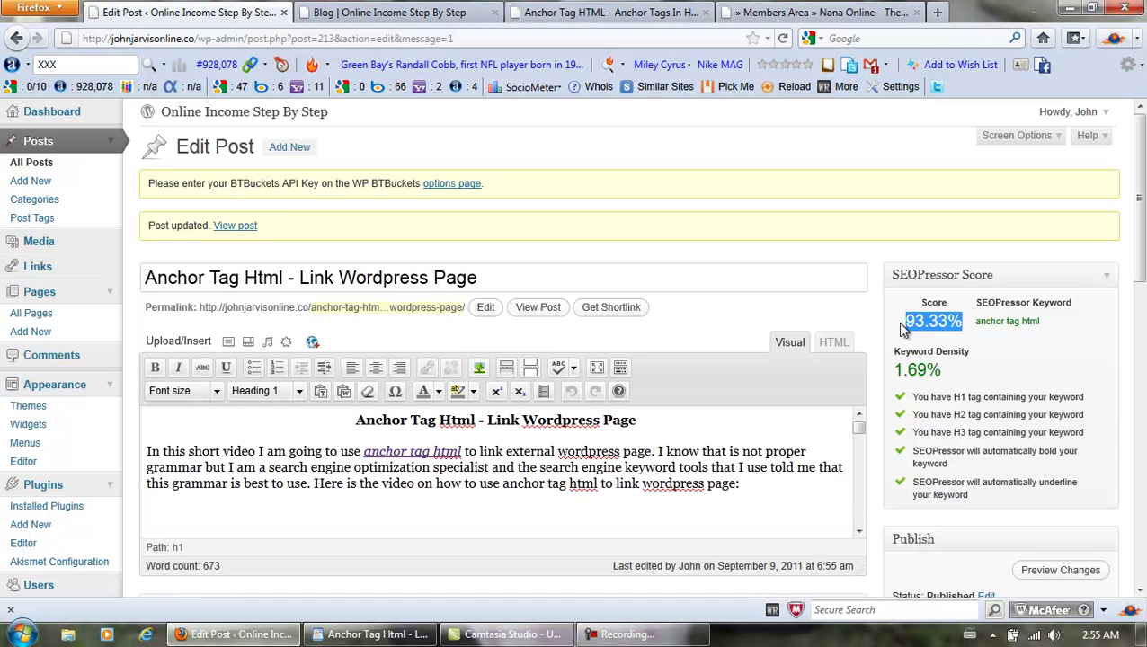
{"action": "left_click", "coordinate": [892, 325]}
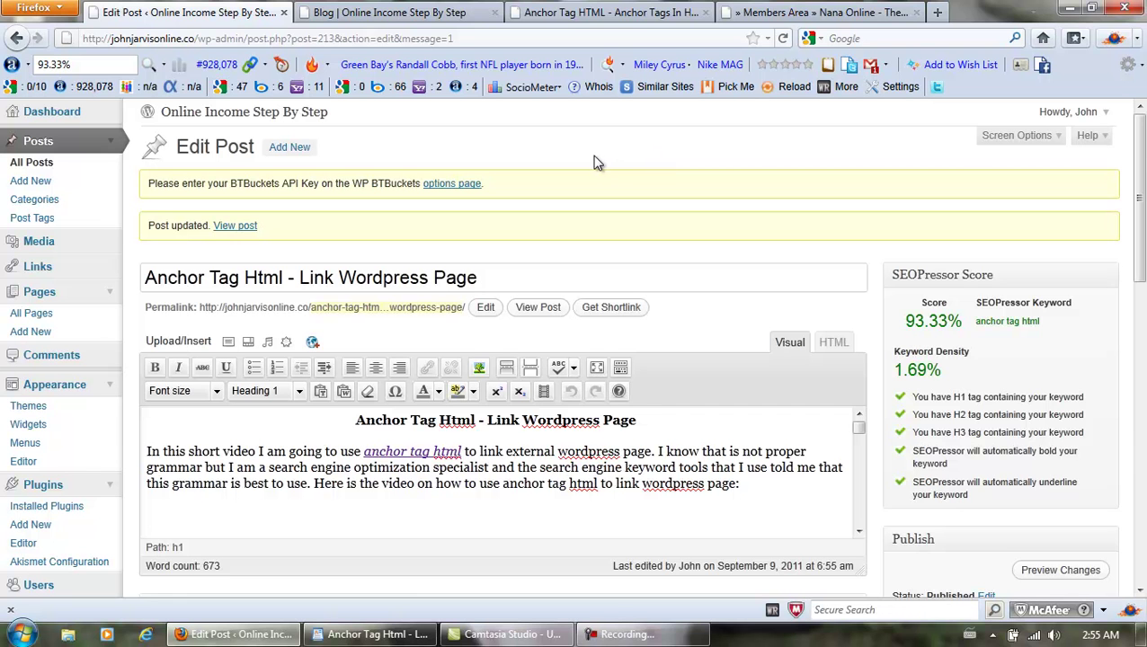
Reload the live Anchor Tag HTML post and go to the site's Blog page
{"action": "left_click", "coordinate": [578, 12]}
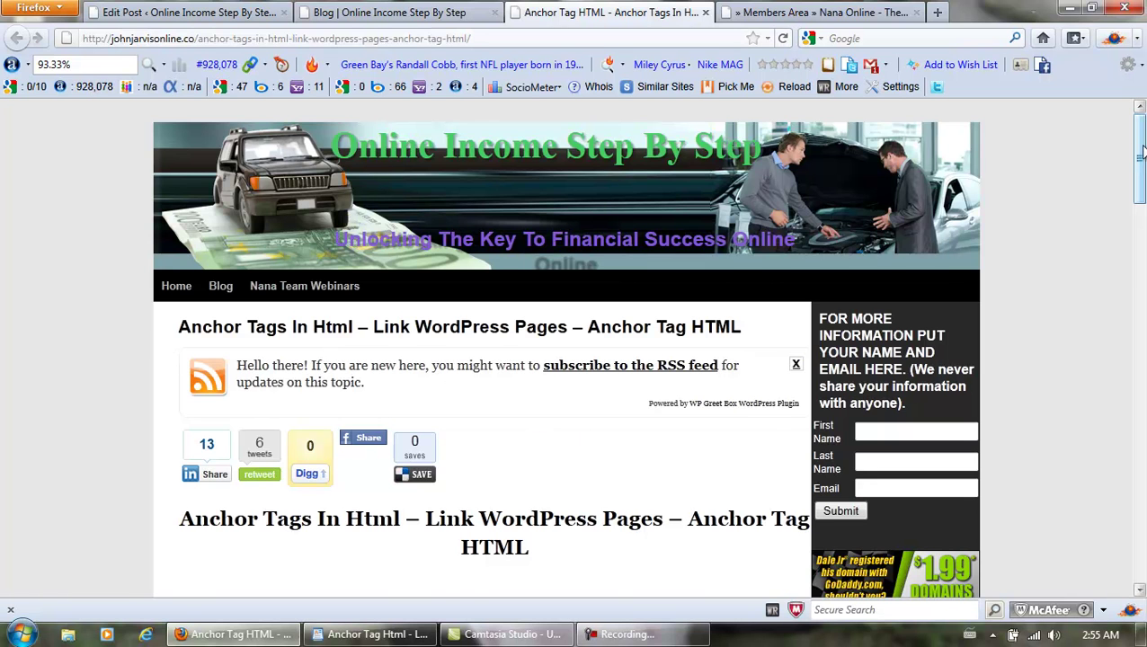
{"action": "left_click_drag", "start_coordinate": [1140, 153], "coordinate": [1139, 174]}
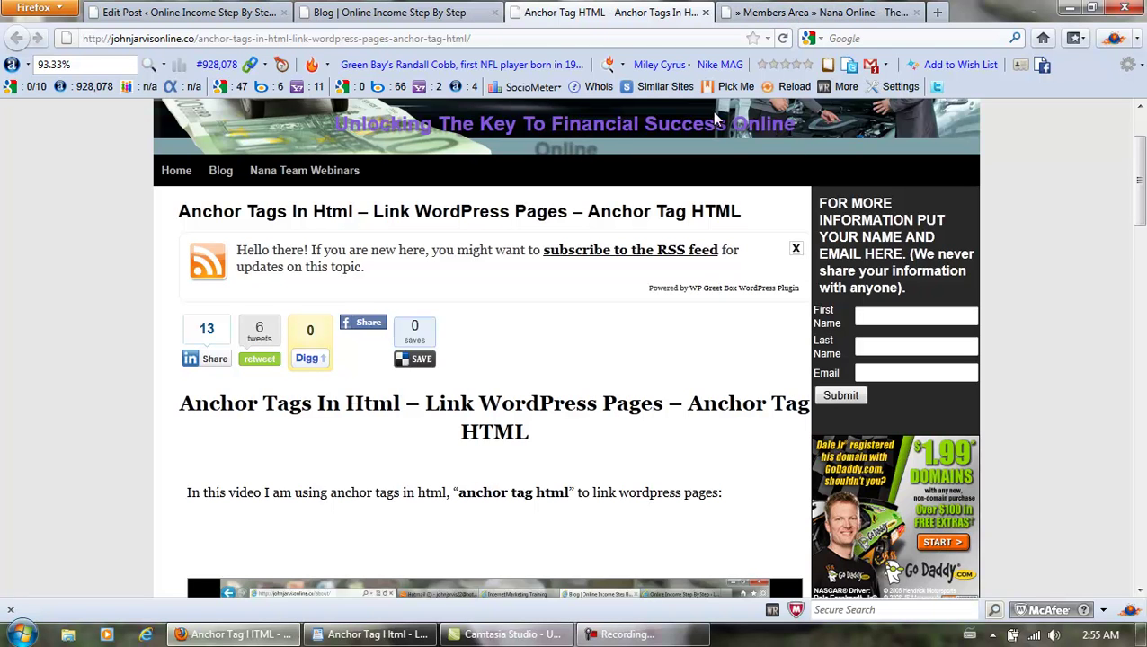
{"action": "left_click", "coordinate": [783, 38]}
{"action": "left_click", "coordinate": [617, 634]}
{"action": "left_click", "coordinate": [221, 171]}
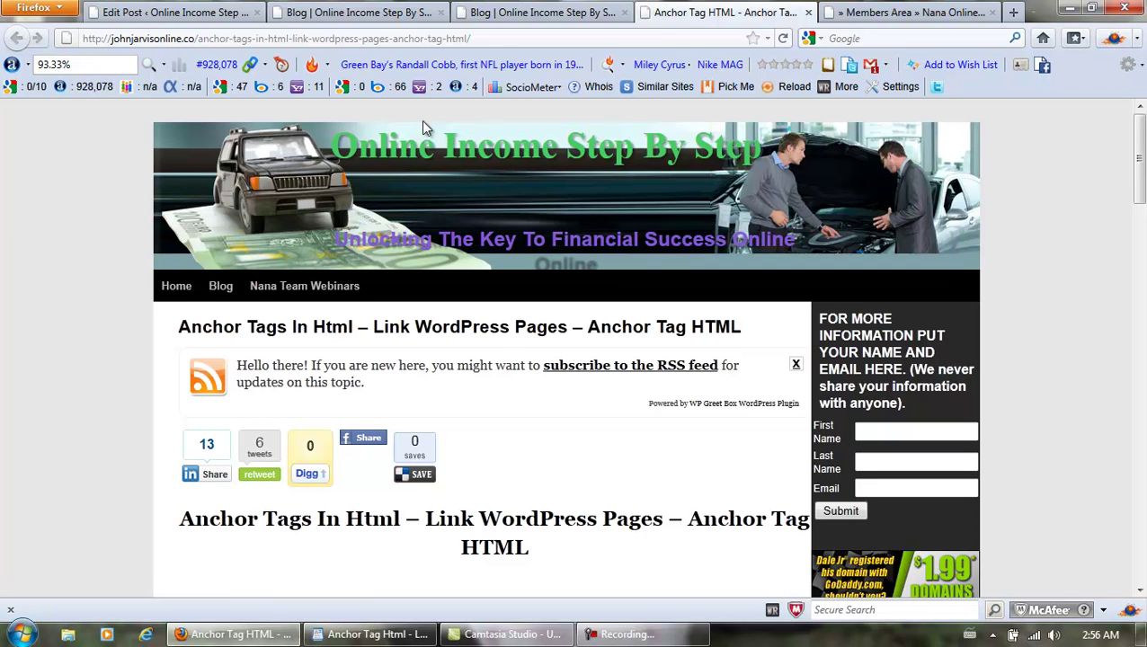
Close the duplicate Blog tab and go back to the Edit Post tab
{"action": "left_click", "coordinate": [366, 16]}
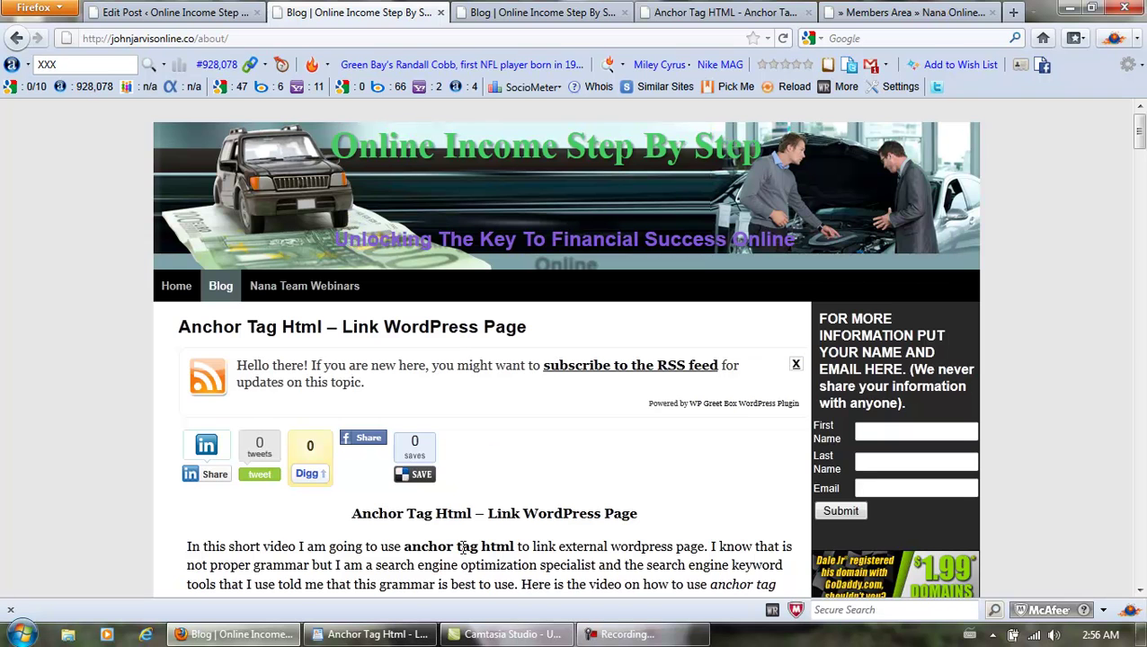
{"action": "left_click", "coordinate": [441, 13]}
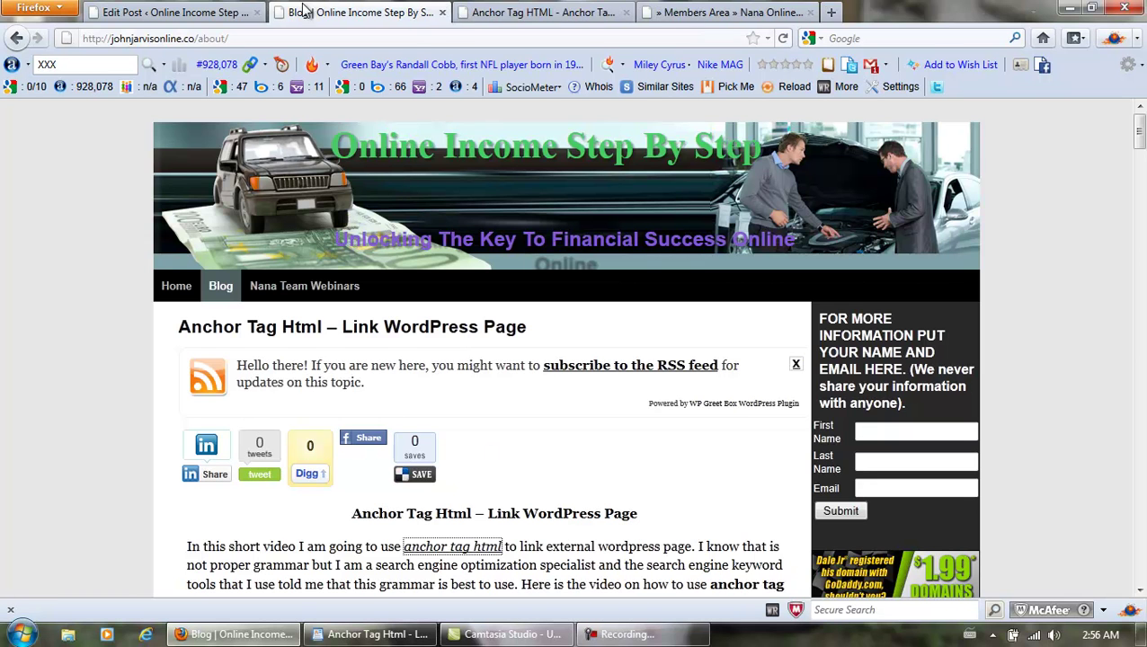
{"action": "left_click", "coordinate": [184, 15]}
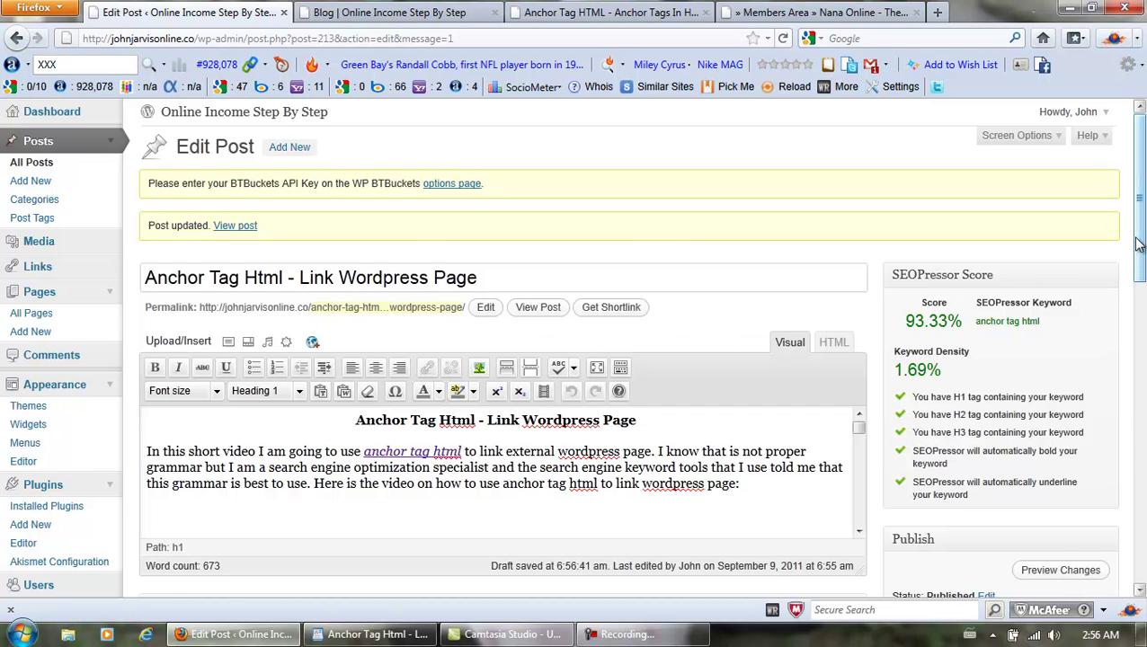
Put the cursor on the XXX line, then switch to the Members Area » Nana Online tab
{"action": "left_click_drag", "start_coordinate": [1132, 250], "coordinate": [1131, 284]}
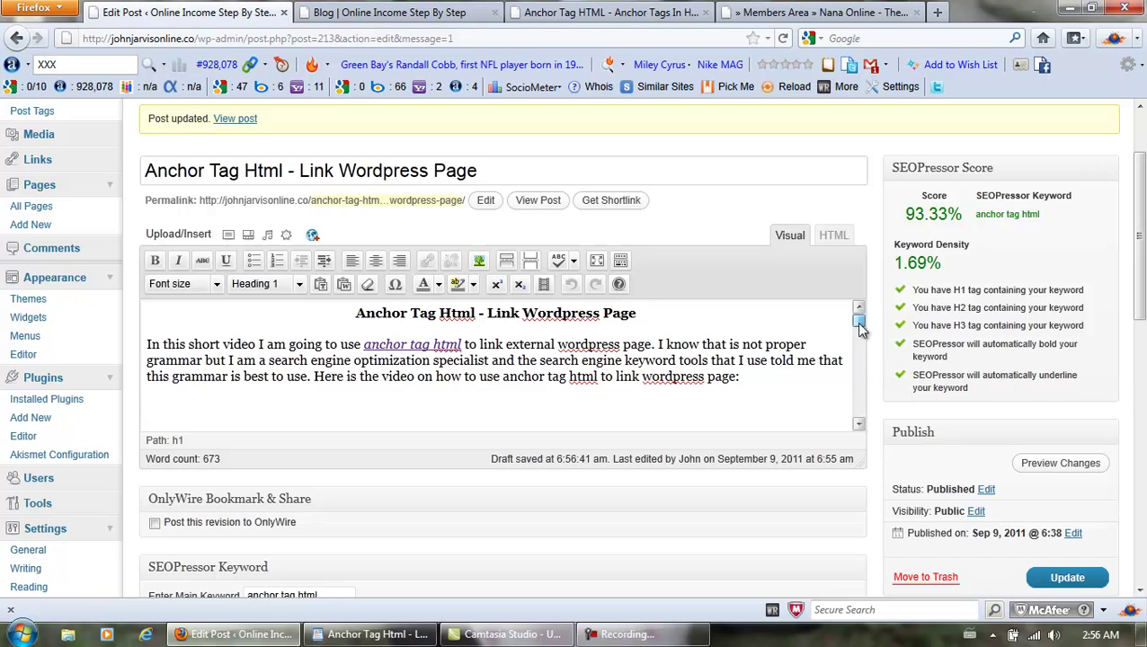
{"action": "scroll", "coordinate": [861, 333], "scroll_direction": "down", "scroll_amount": 3}
{"action": "left_click", "coordinate": [521, 334]}
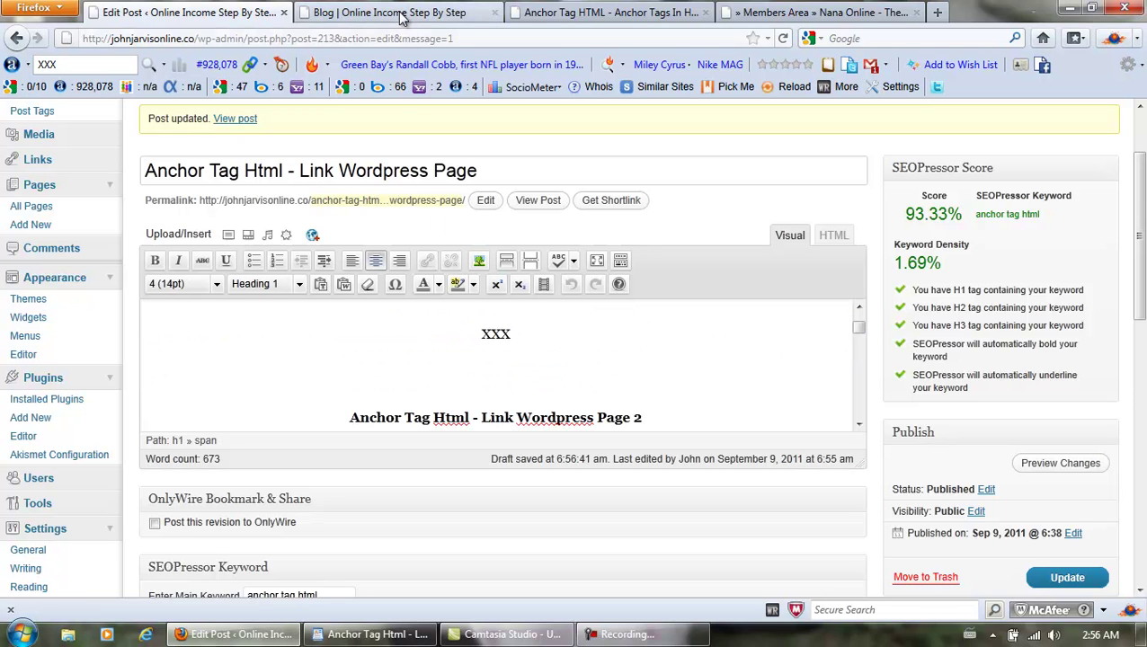
{"action": "left_click", "coordinate": [831, 20]}
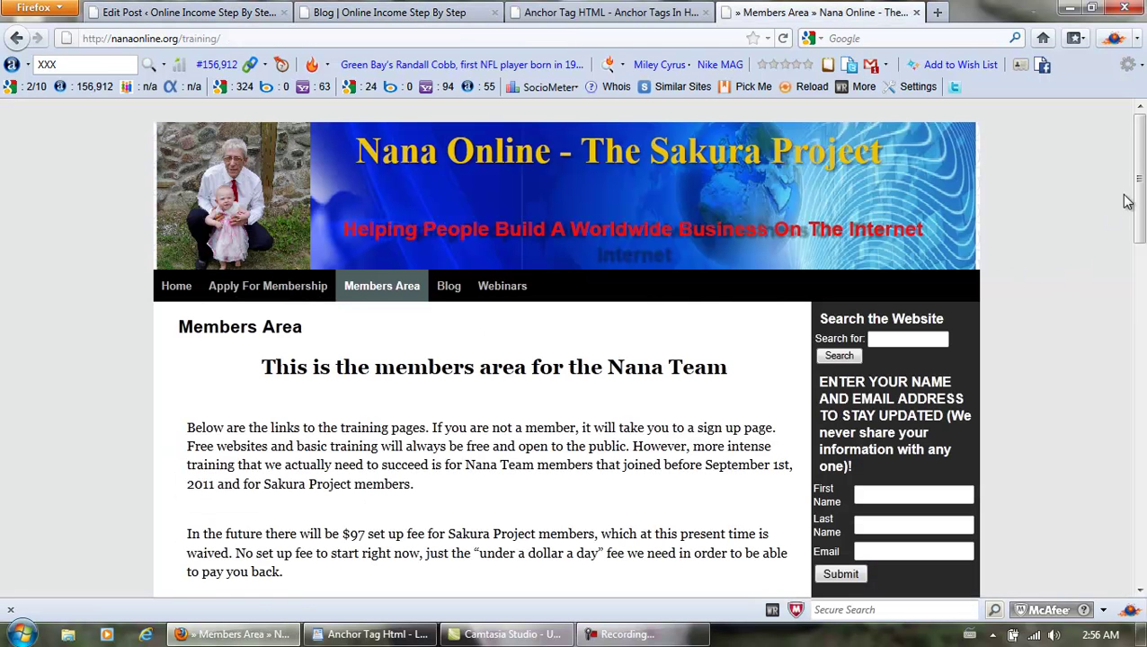
{"action": "left_click_drag", "start_coordinate": [1138, 180], "coordinate": [1139, 281]}
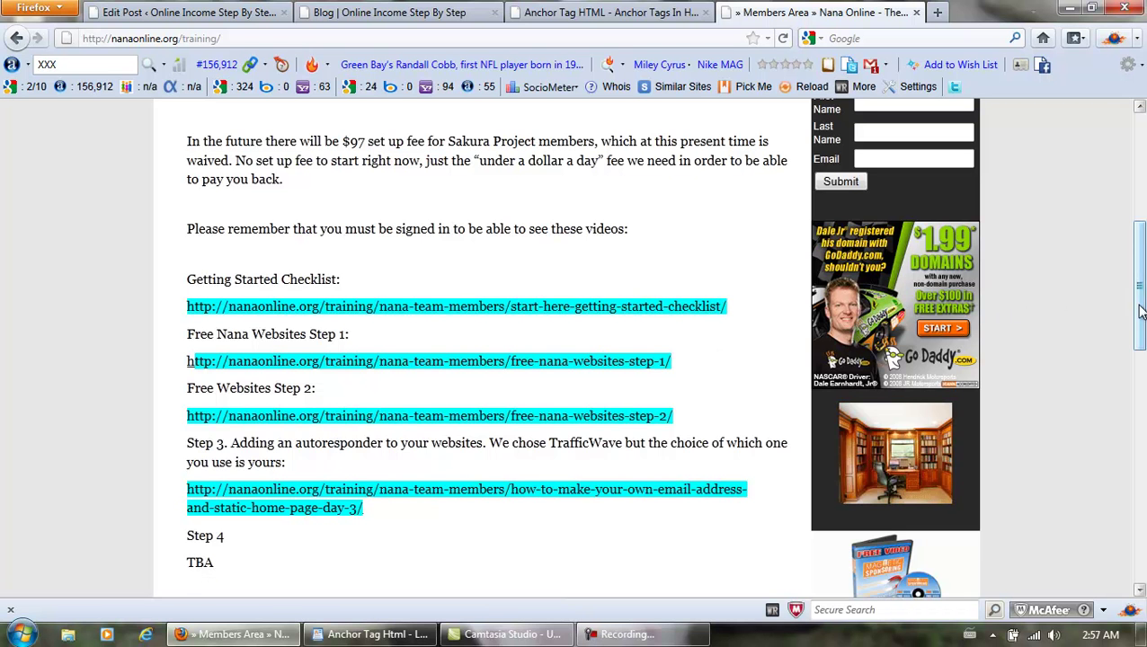
{"action": "scroll", "coordinate": [1139, 311], "scroll_direction": "up", "scroll_amount": 5}
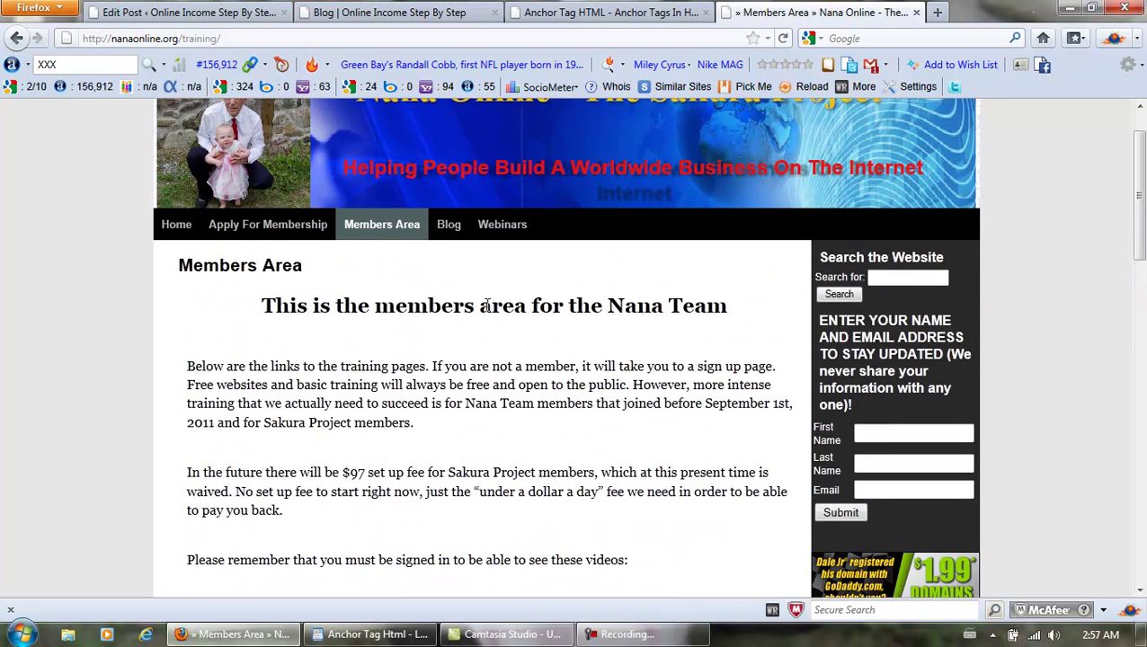